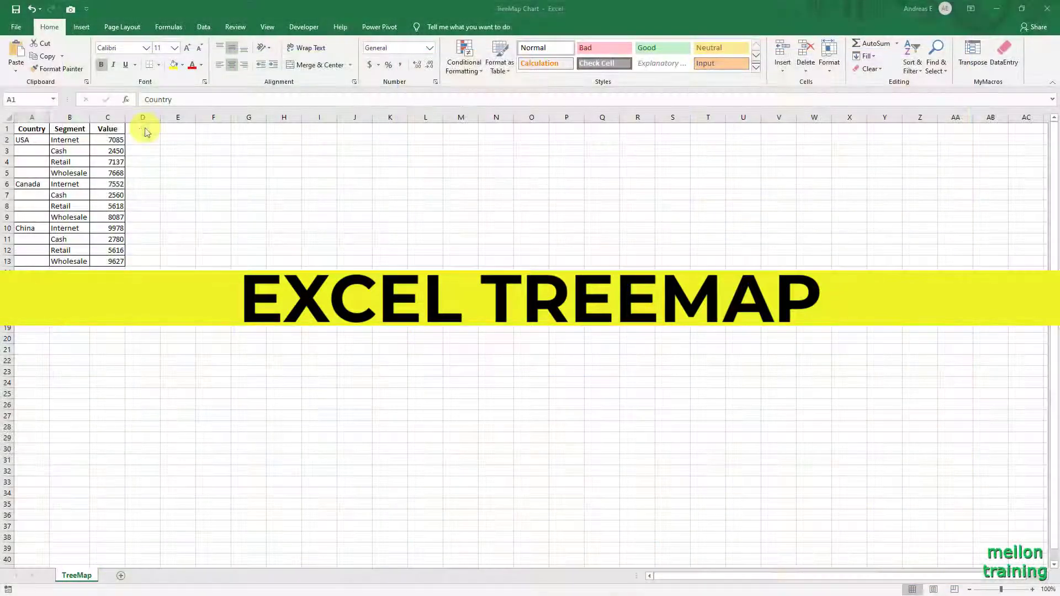
Insert a treemap of A1:C13, move it to D1 and enlarge it across columns D to M
{"action": "left_click", "coordinate": [144, 128]}
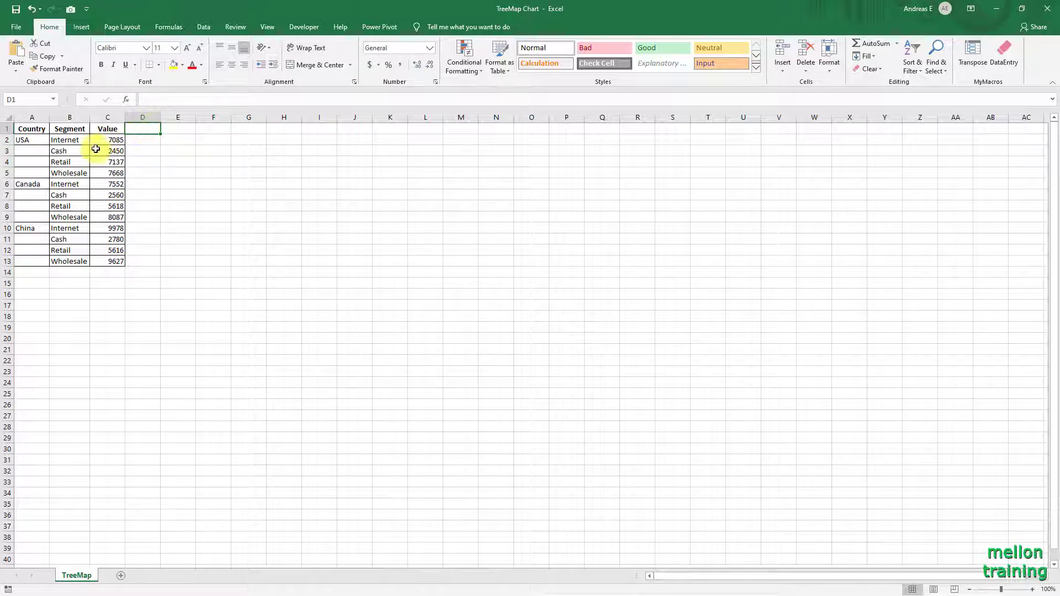
{"action": "left_click_drag", "start_coordinate": [29, 129], "coordinate": [111, 263]}
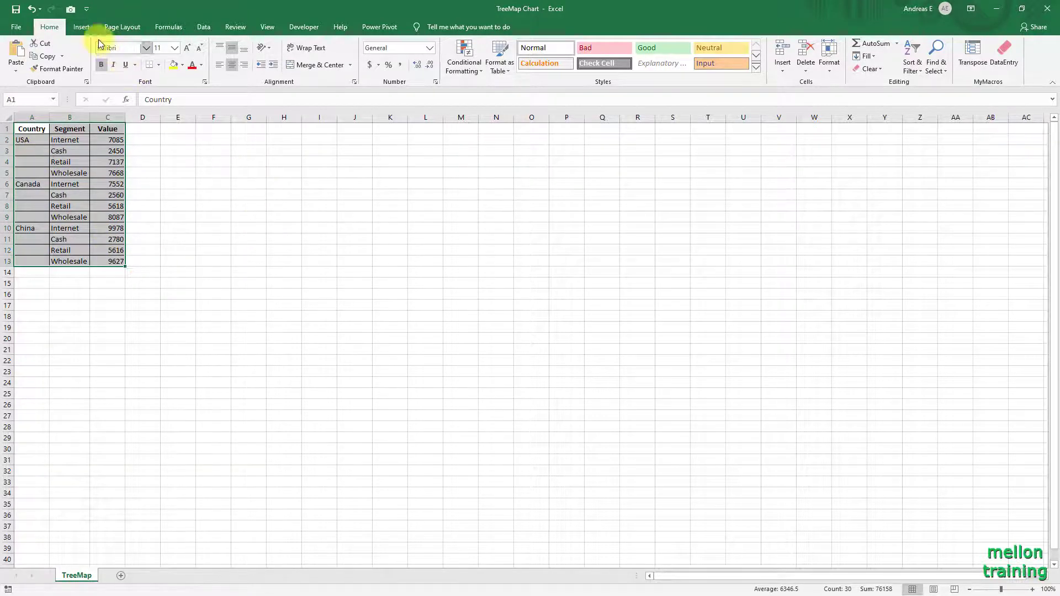
{"action": "left_click", "coordinate": [87, 28]}
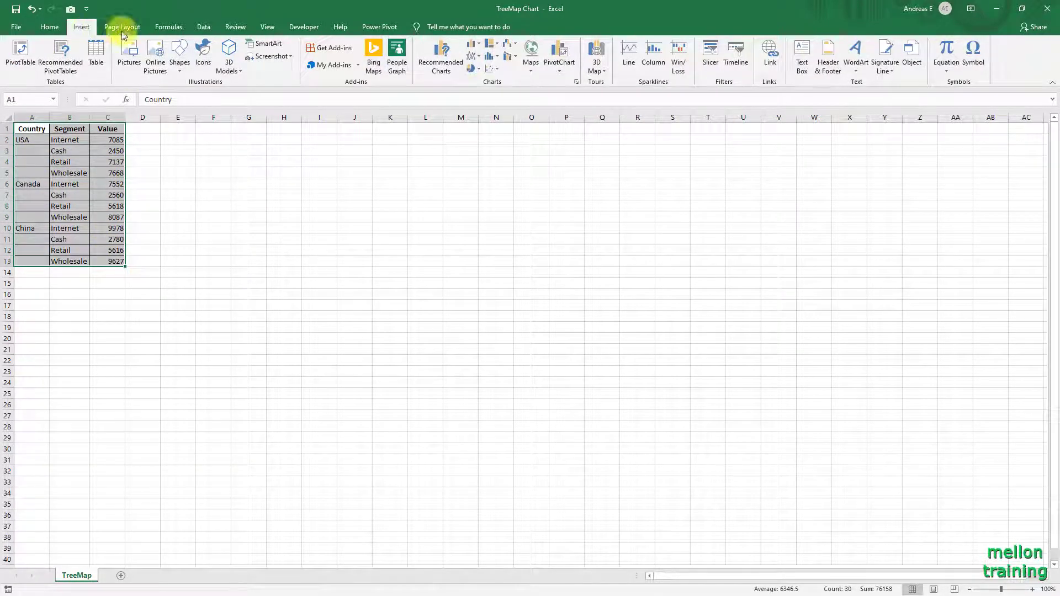
{"action": "left_click", "coordinate": [498, 44]}
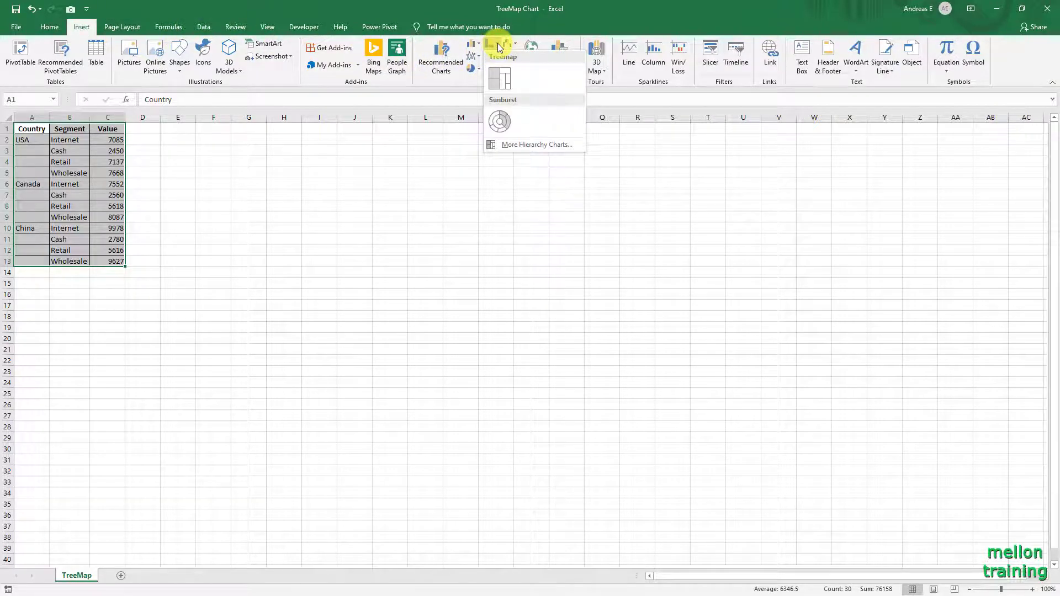
{"action": "left_click", "coordinate": [503, 83]}
{"action": "left_click_drag", "start_coordinate": [461, 268], "coordinate": [192, 126]}
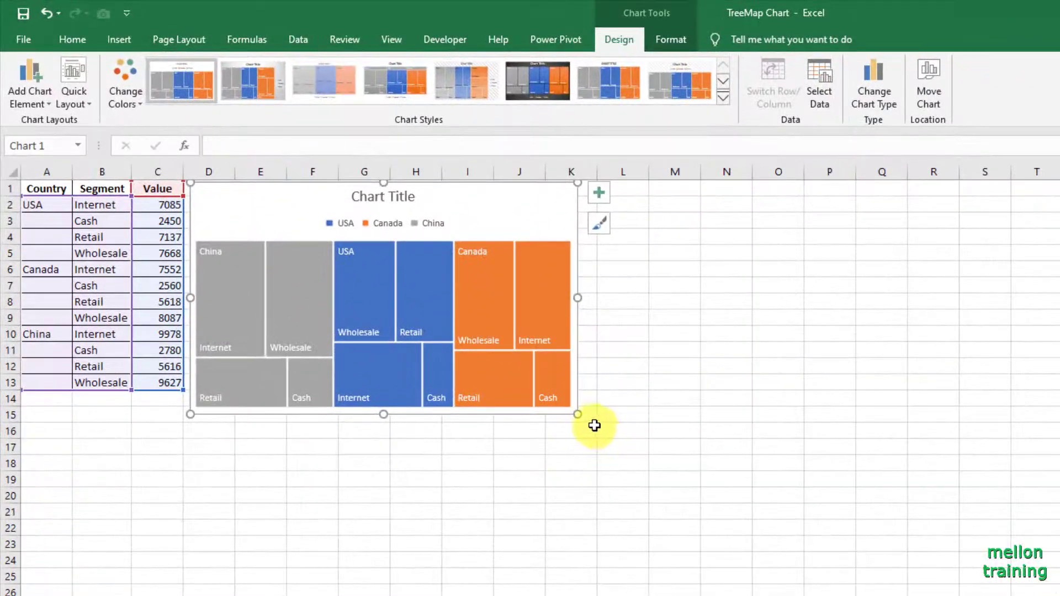
{"action": "left_click_drag", "start_coordinate": [571, 410], "coordinate": [703, 512]}
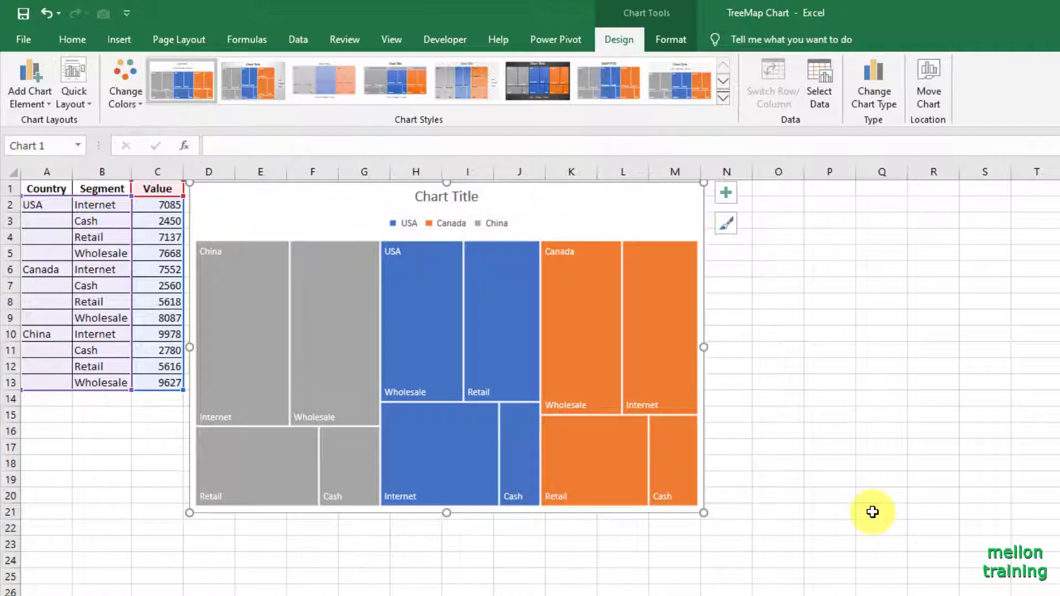
Add Value to the treemap data labels with a (New Line) separator under each name
{"action": "left_click", "coordinate": [727, 193]}
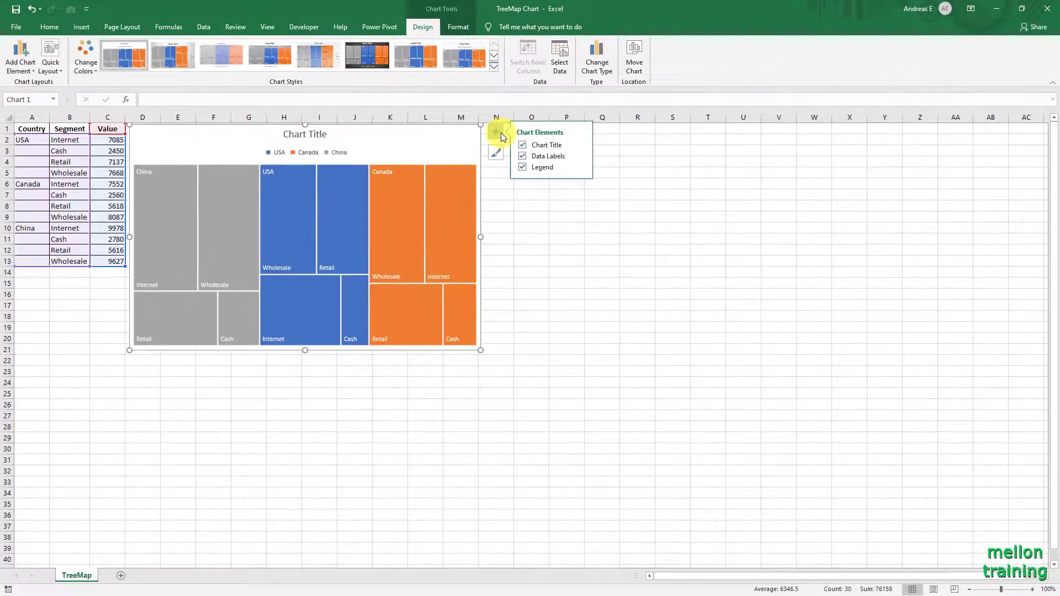
{"action": "left_click", "coordinate": [581, 157]}
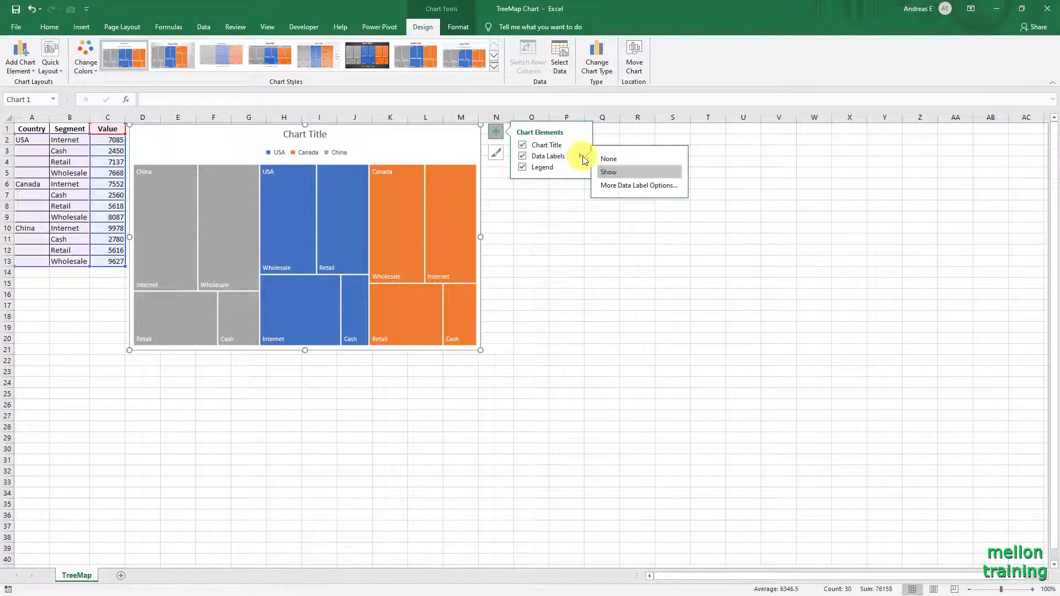
{"action": "left_click", "coordinate": [671, 186]}
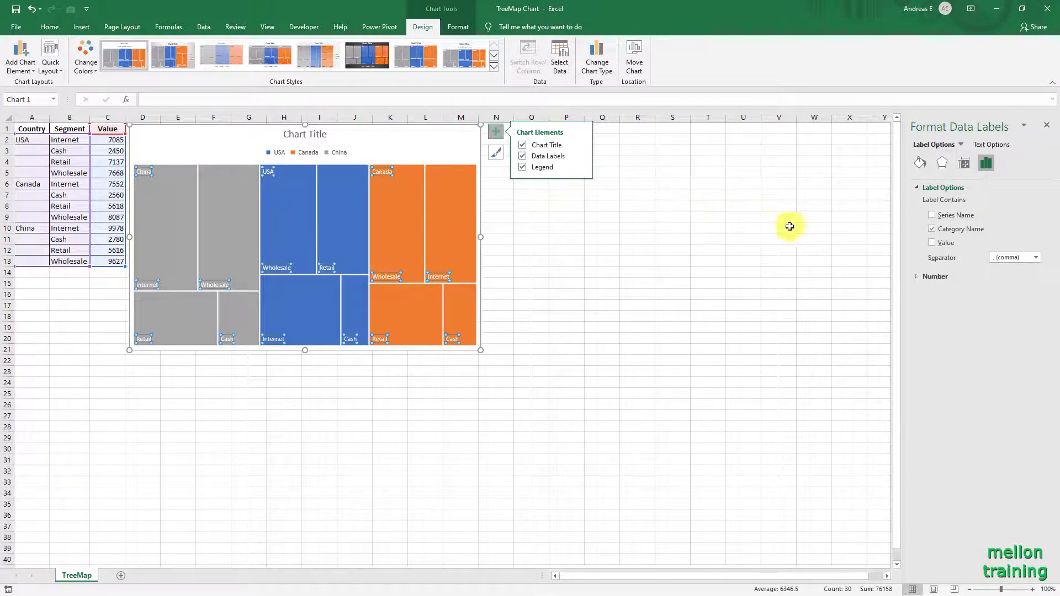
{"action": "left_click", "coordinate": [931, 243]}
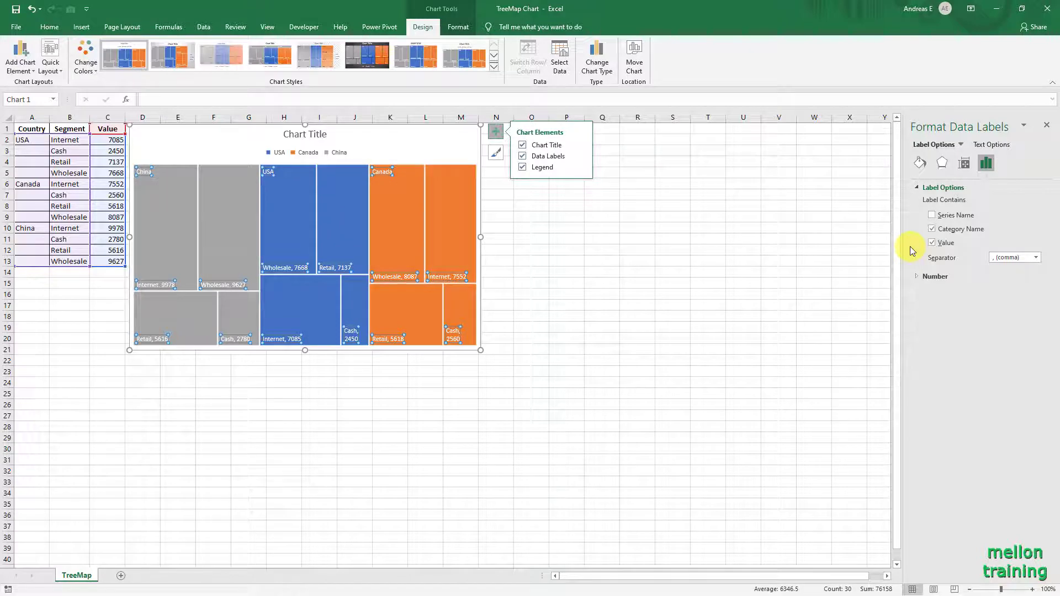
{"action": "left_click", "coordinate": [1037, 258]}
{"action": "left_click", "coordinate": [1037, 258]}
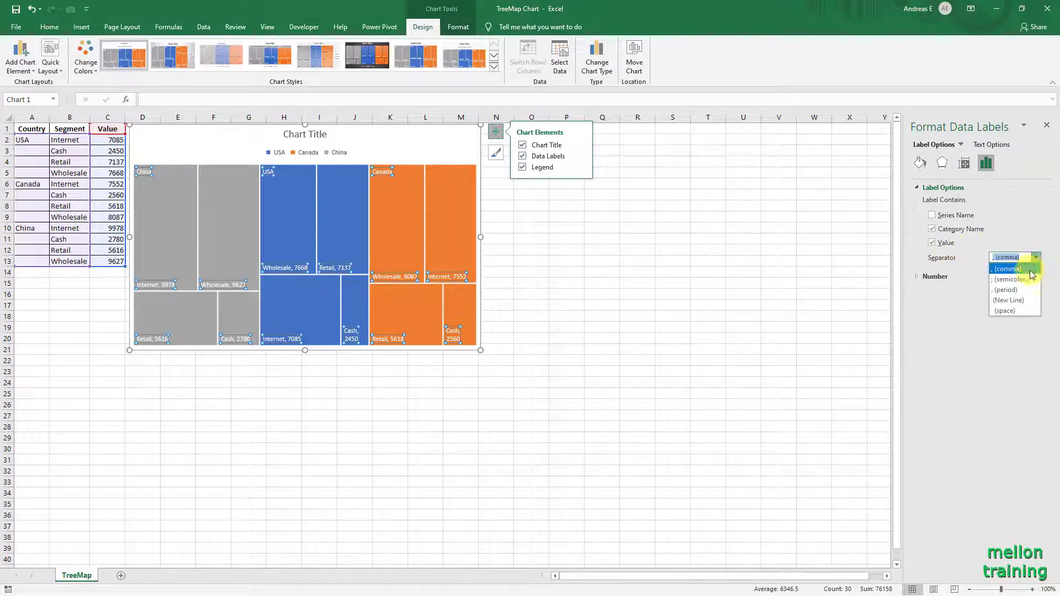
{"action": "left_click", "coordinate": [1007, 303]}
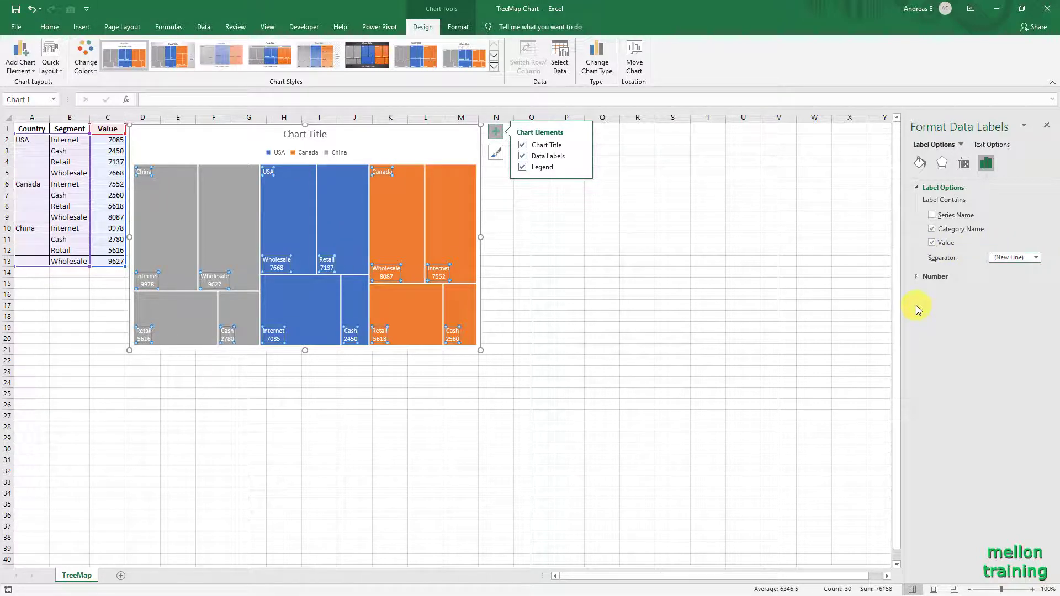
Set the data labels to No fill after trying a texture fill, then close the pane
{"action": "left_click", "coordinate": [921, 164]}
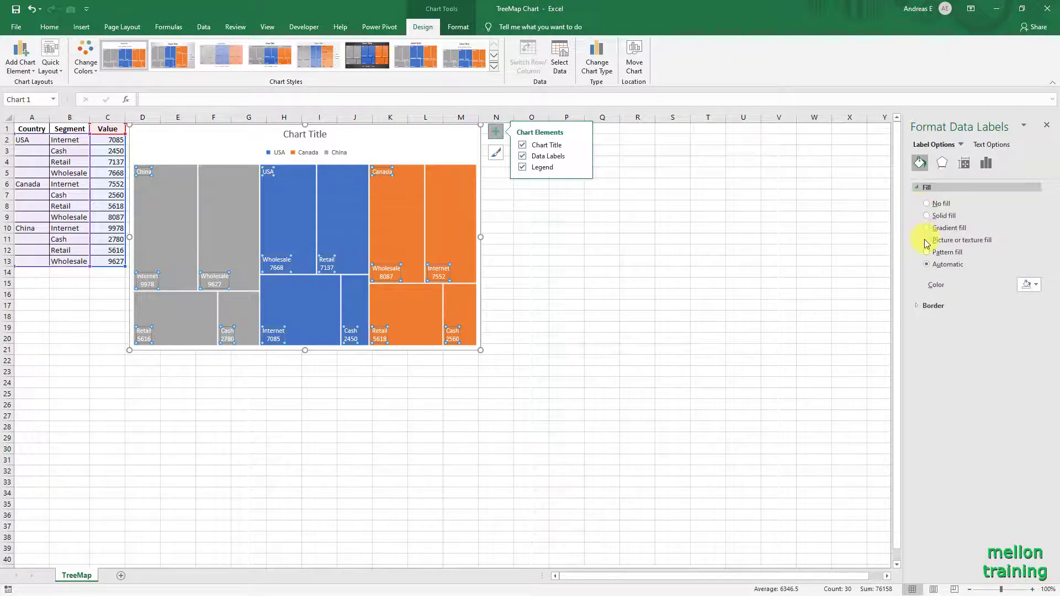
{"action": "left_click", "coordinate": [927, 239]}
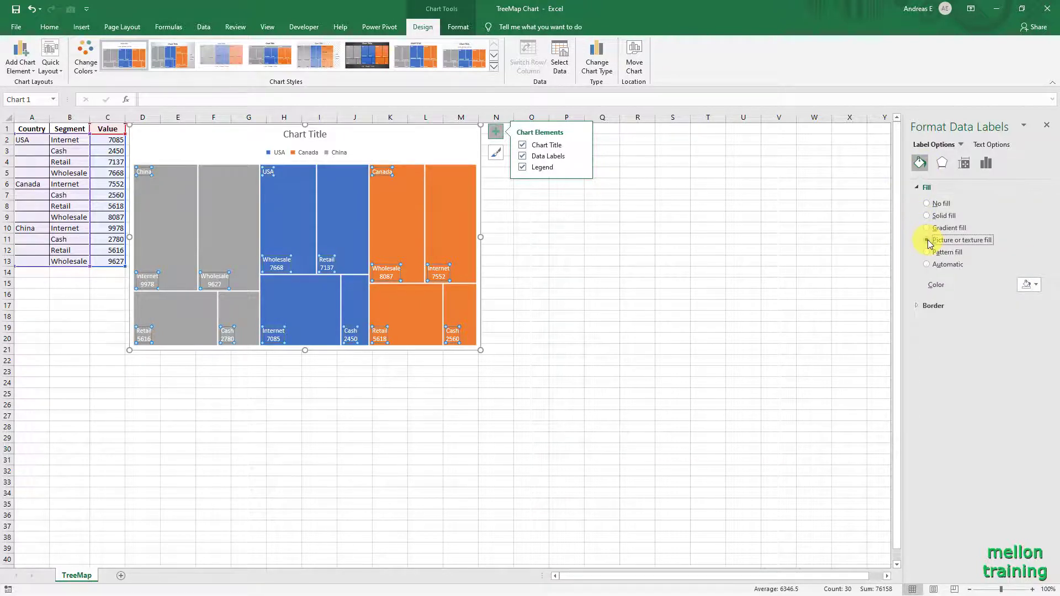
{"action": "left_click", "coordinate": [927, 203]}
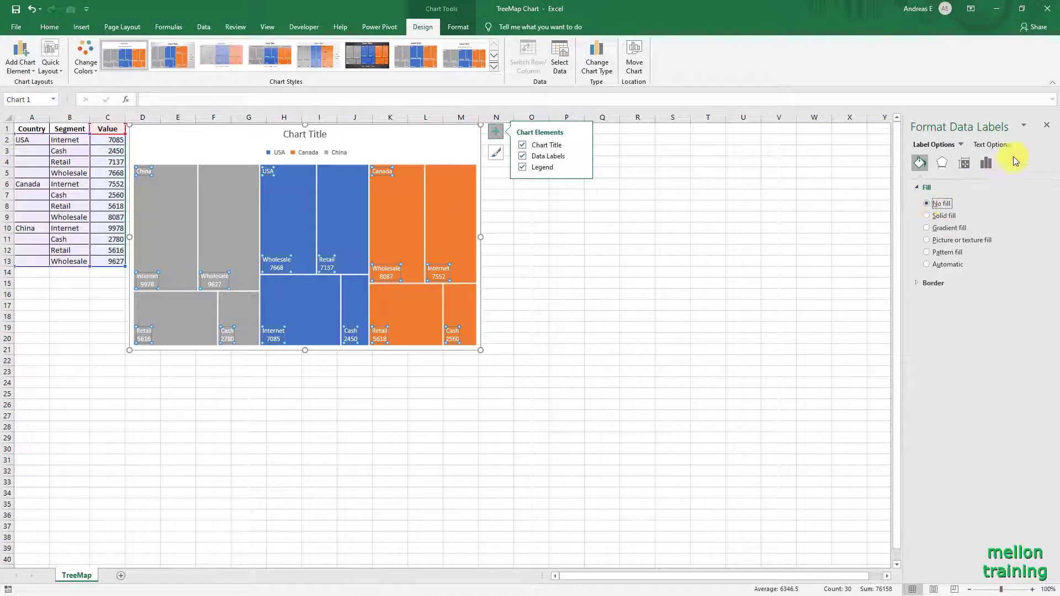
{"action": "left_click", "coordinate": [1046, 125]}
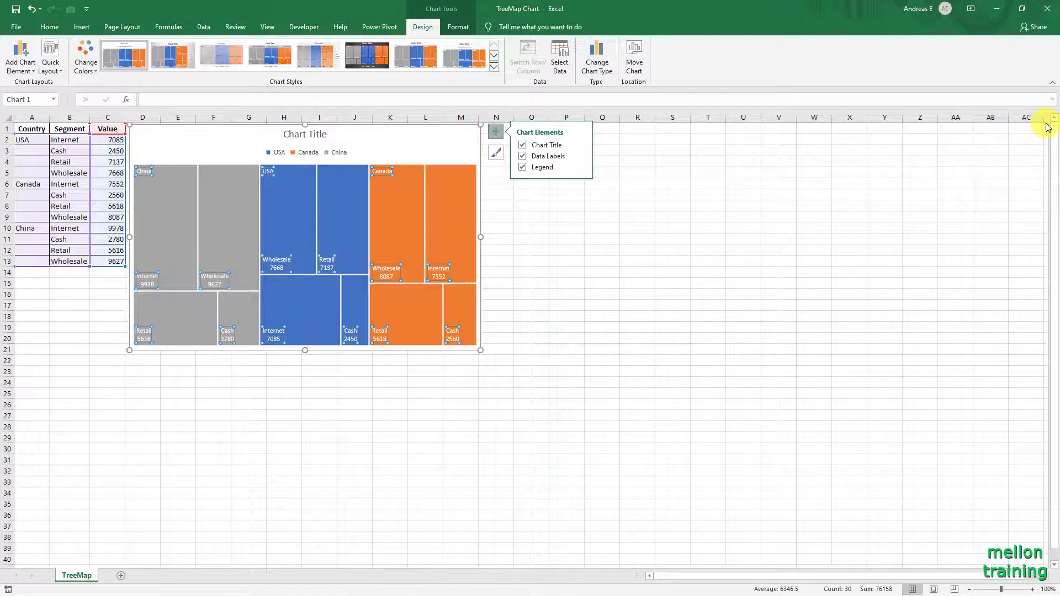
Apply a dark chart style to the treemap
{"action": "left_click", "coordinate": [497, 157]}
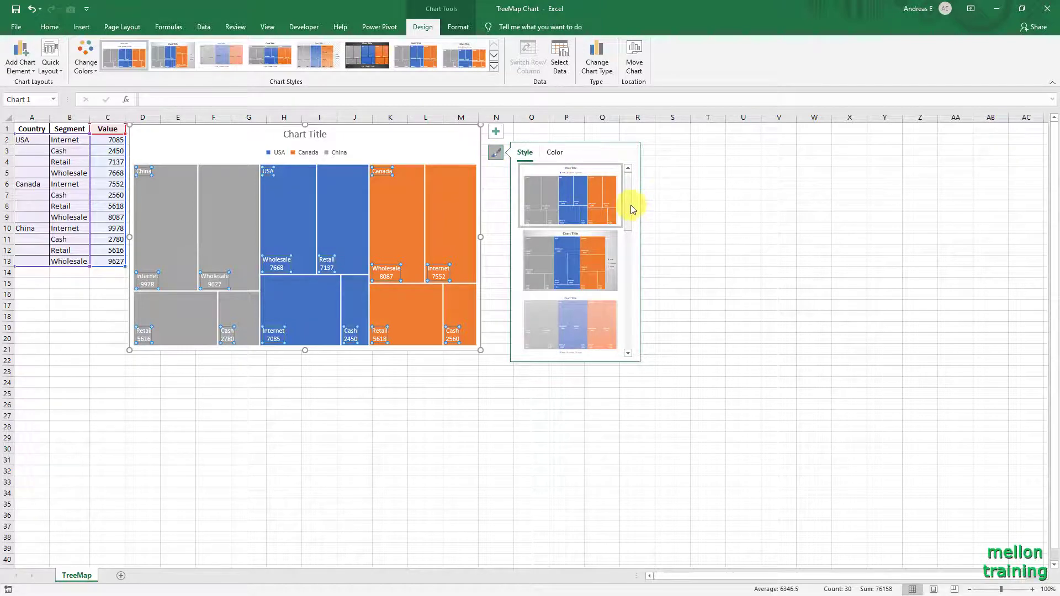
{"action": "left_click_drag", "start_coordinate": [630, 205], "coordinate": [632, 287]}
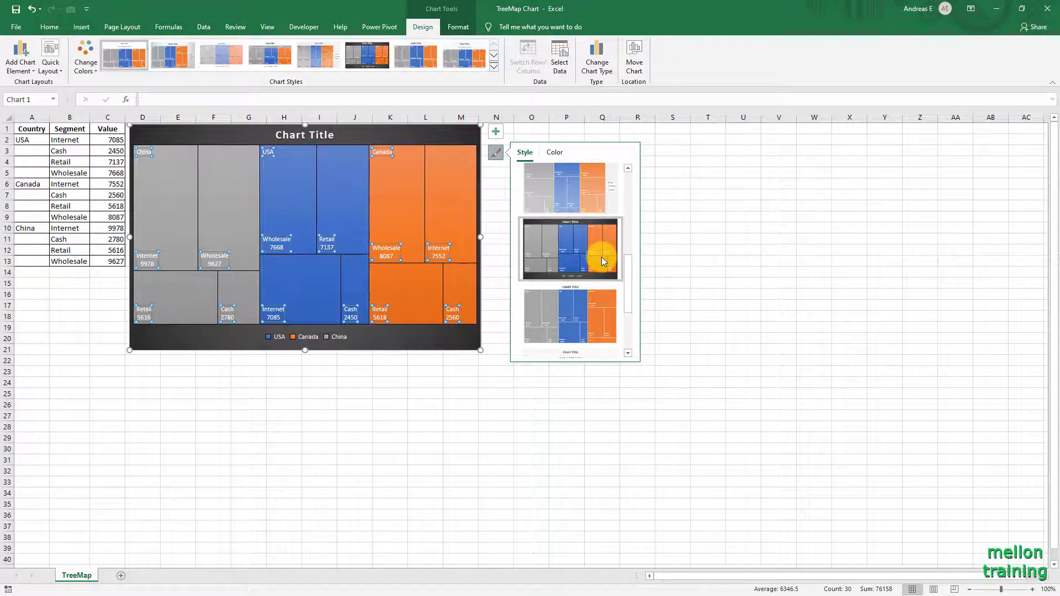
{"action": "left_click", "coordinate": [601, 260]}
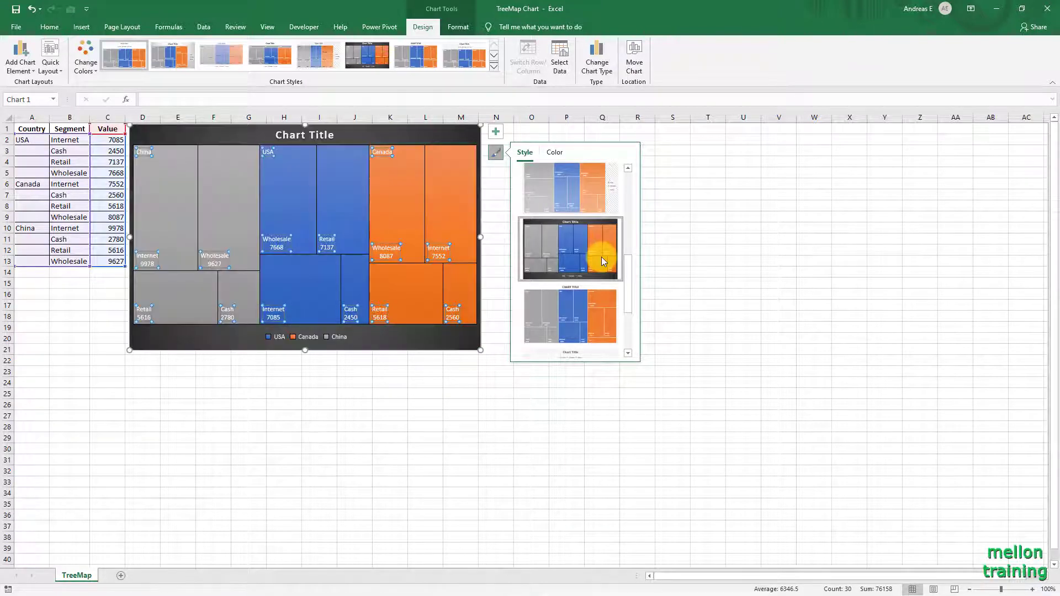
Delete the treemap's legend and chart title
{"action": "left_click", "coordinate": [336, 338]}
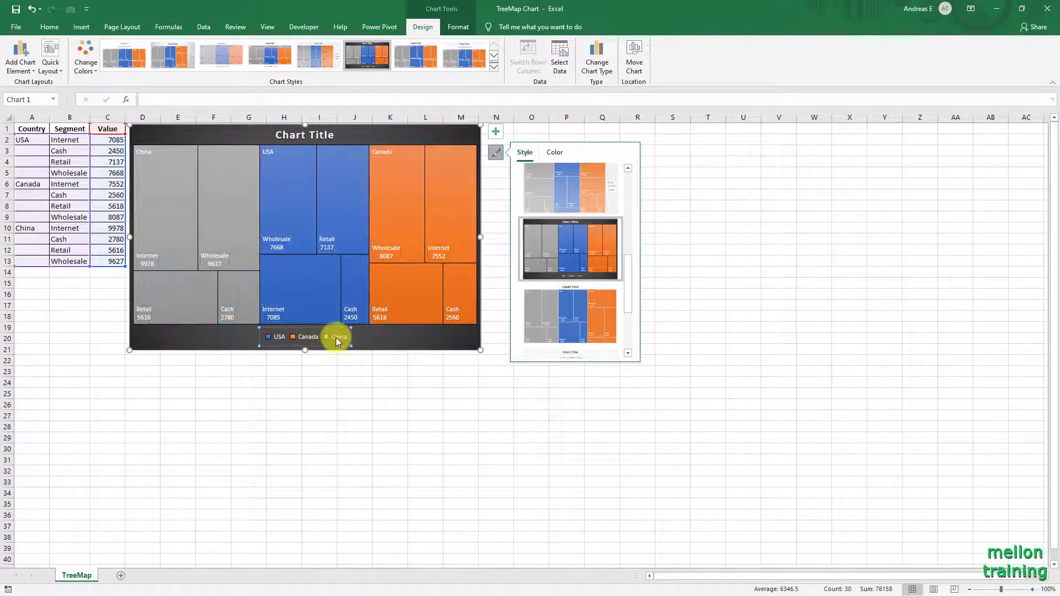
{"action": "key", "text": "Delete"}
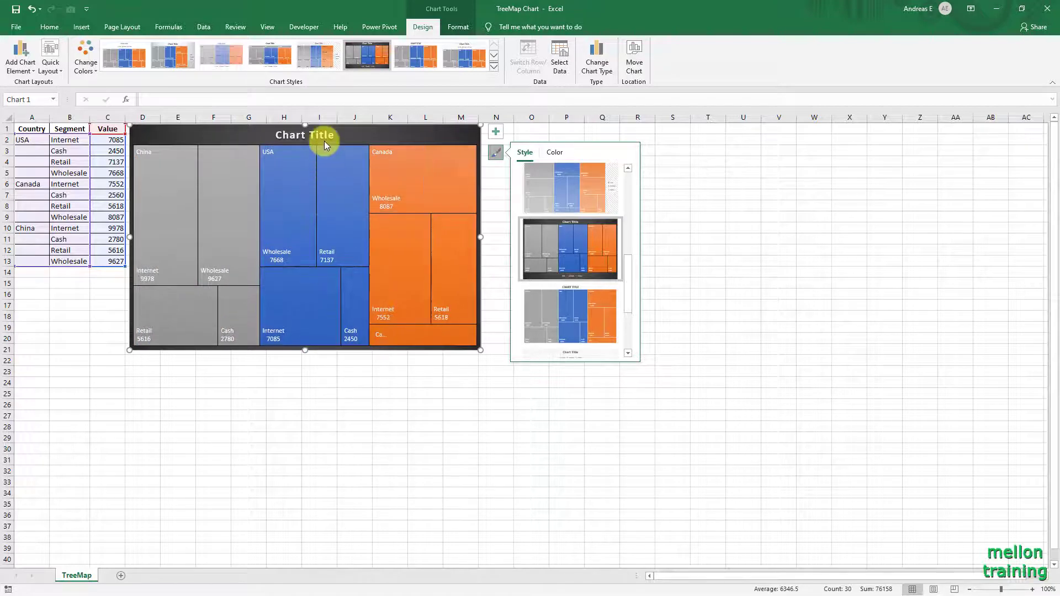
{"action": "left_click", "coordinate": [323, 138]}
{"action": "key", "text": "Delete"}
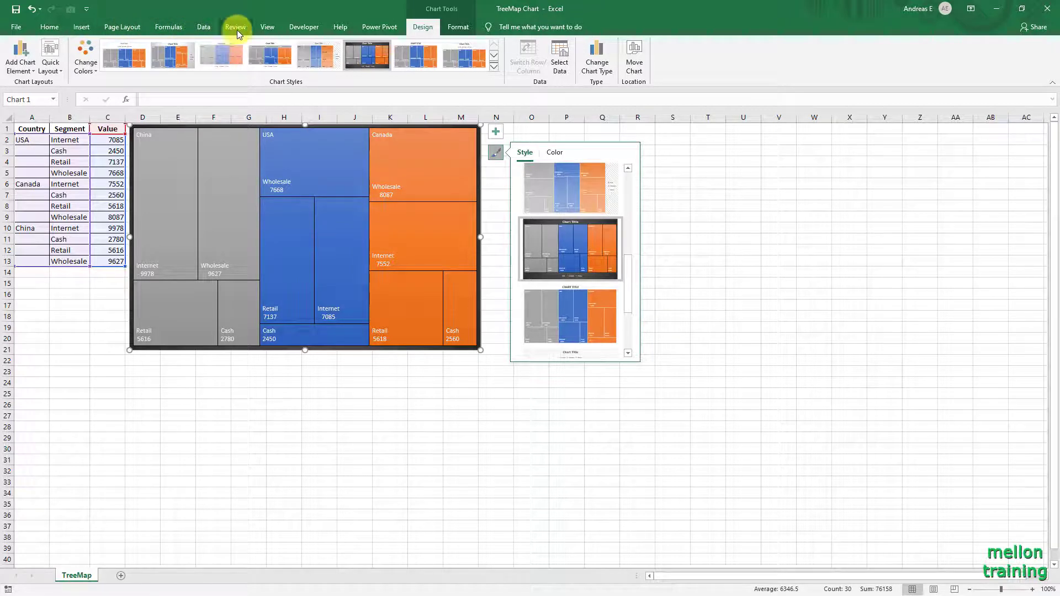
With the chart deselected, uncheck Gridlines on the View tab
{"action": "left_click", "coordinate": [259, 30]}
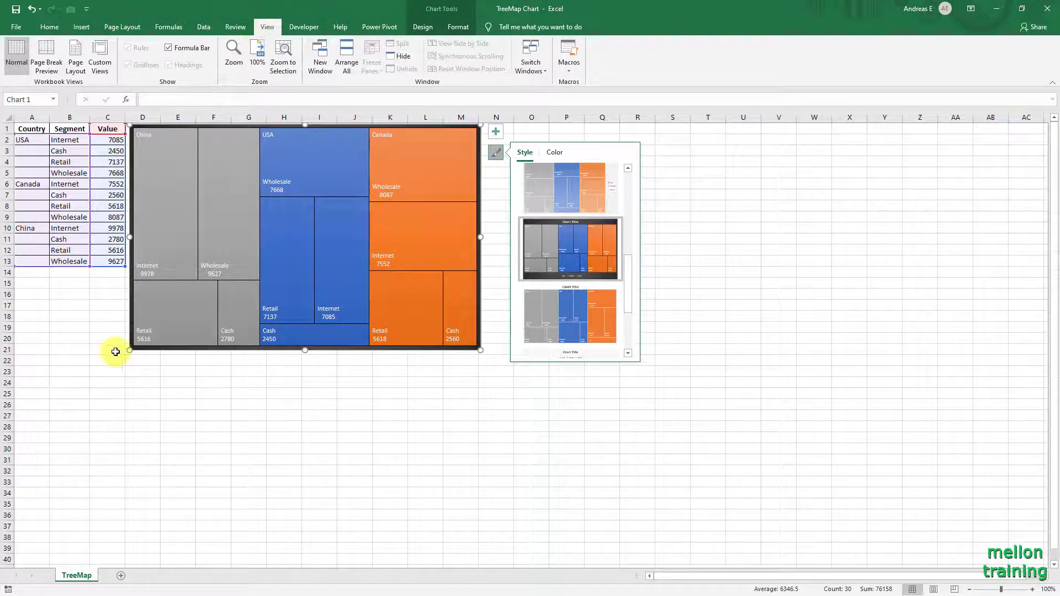
{"action": "left_click", "coordinate": [111, 382]}
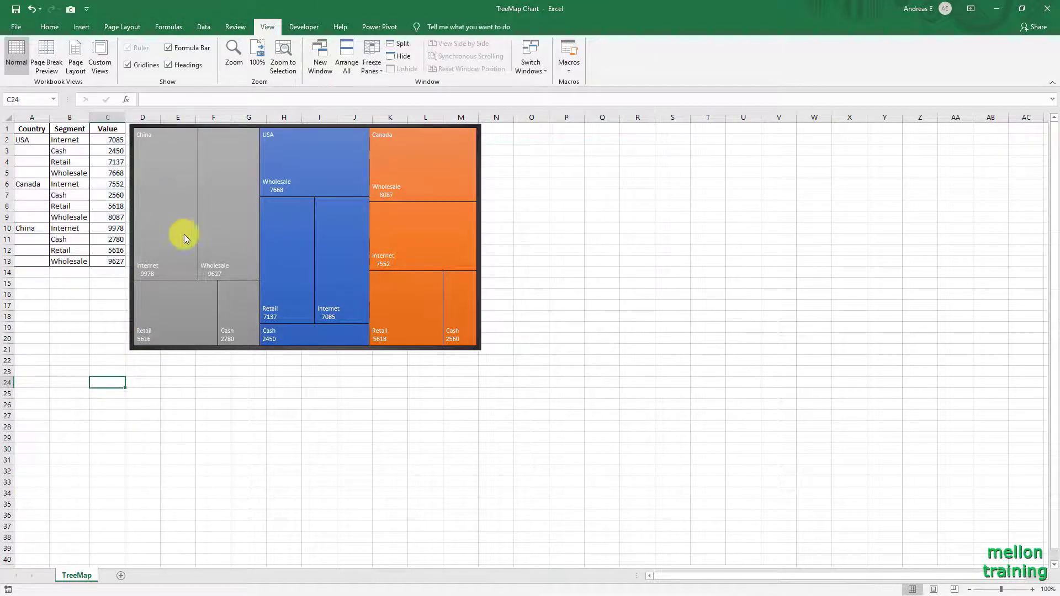
{"action": "left_click", "coordinate": [127, 65]}
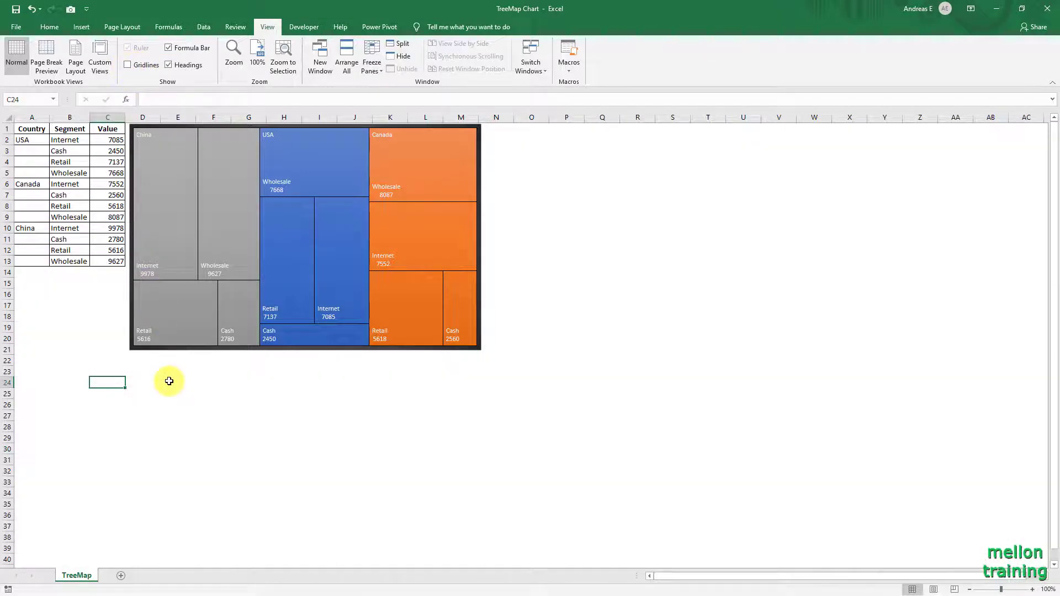
Set the treemap series label option to Banner so China, USA and Canada head their groups
{"action": "right_click", "coordinate": [182, 246]}
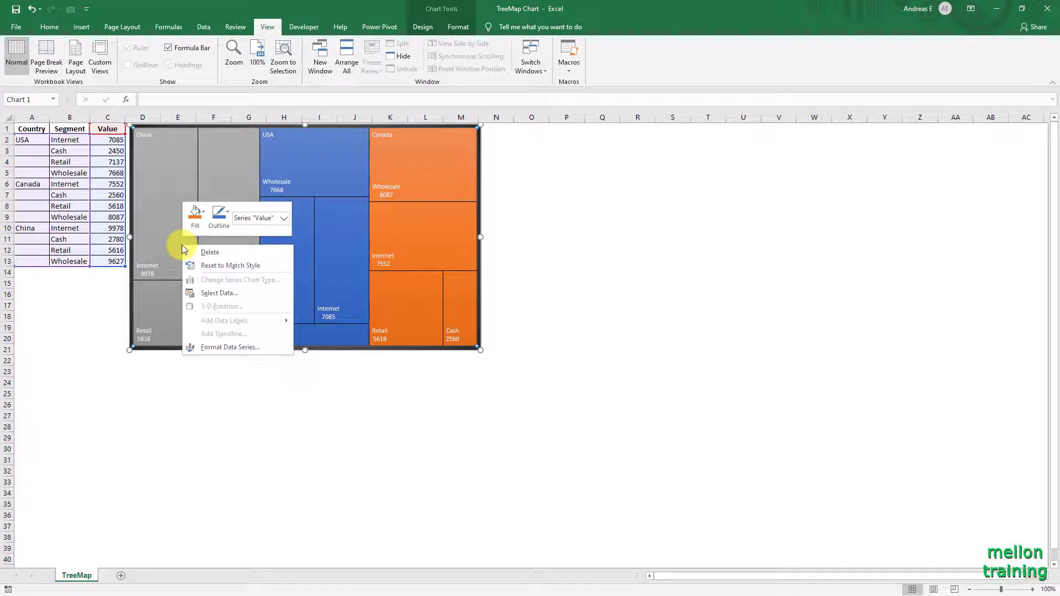
{"action": "double_click", "coordinate": [275, 348]}
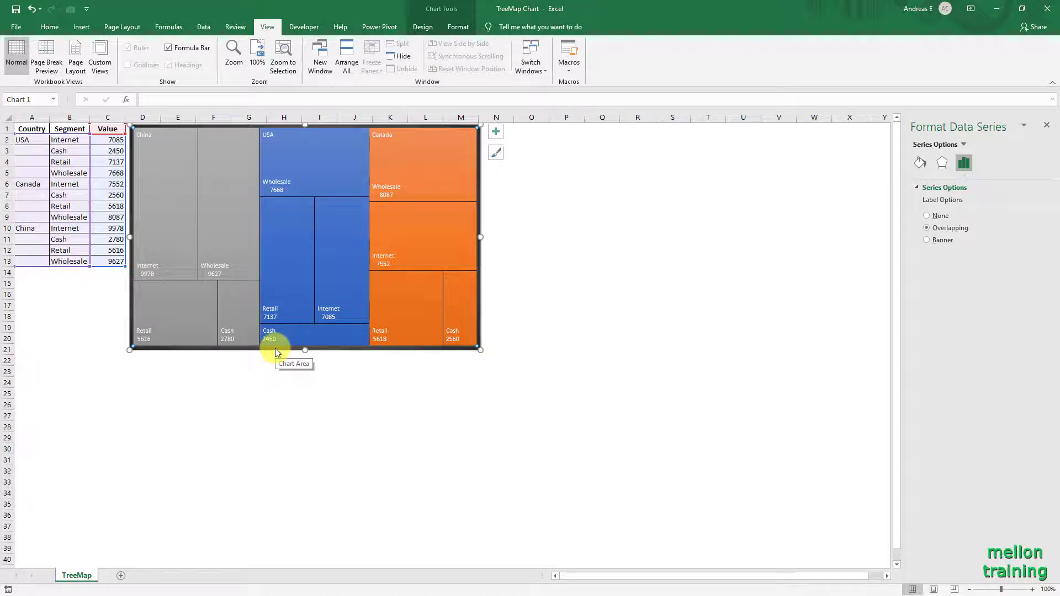
{"action": "left_click", "coordinate": [964, 145]}
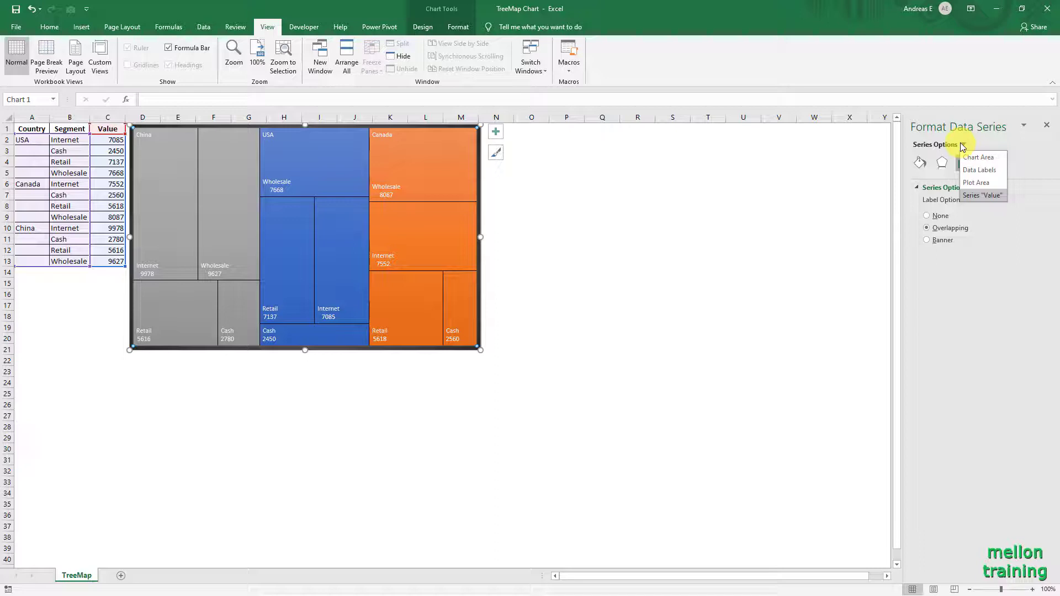
{"action": "left_click", "coordinate": [964, 145]}
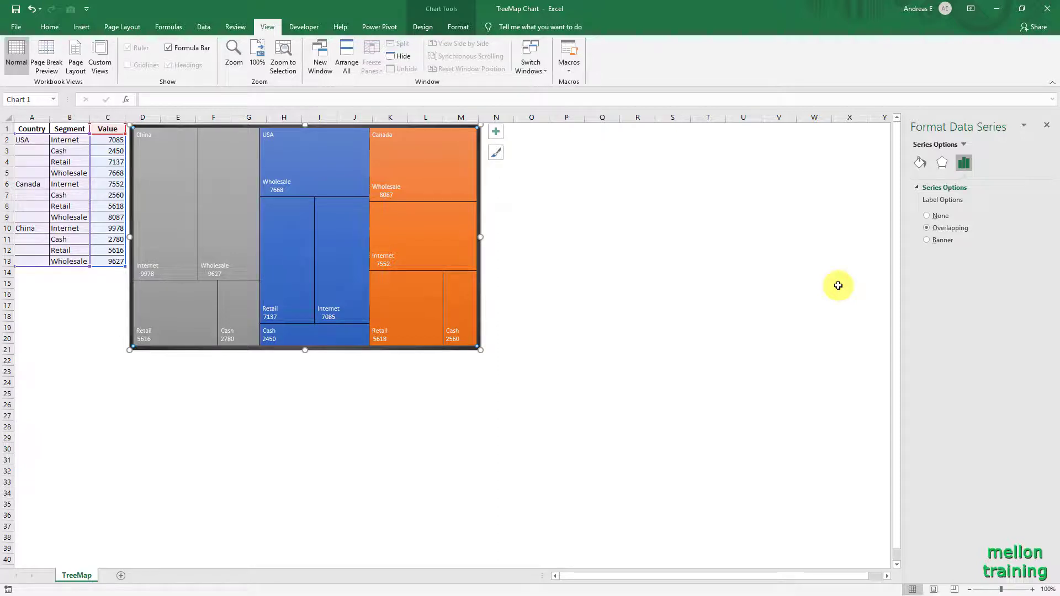
{"action": "left_click", "coordinate": [933, 239]}
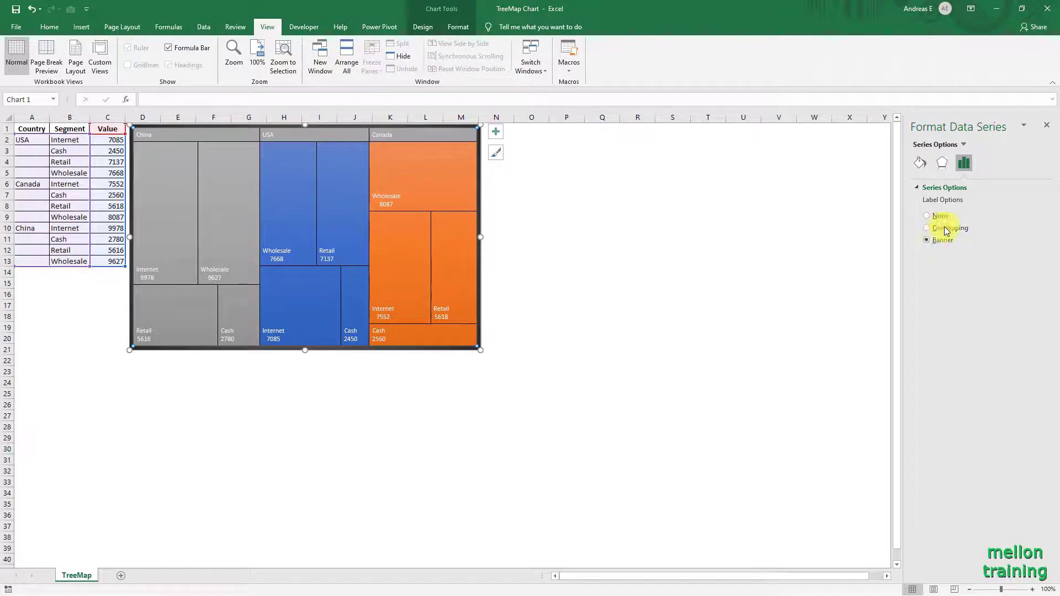
{"action": "left_click", "coordinate": [1046, 124]}
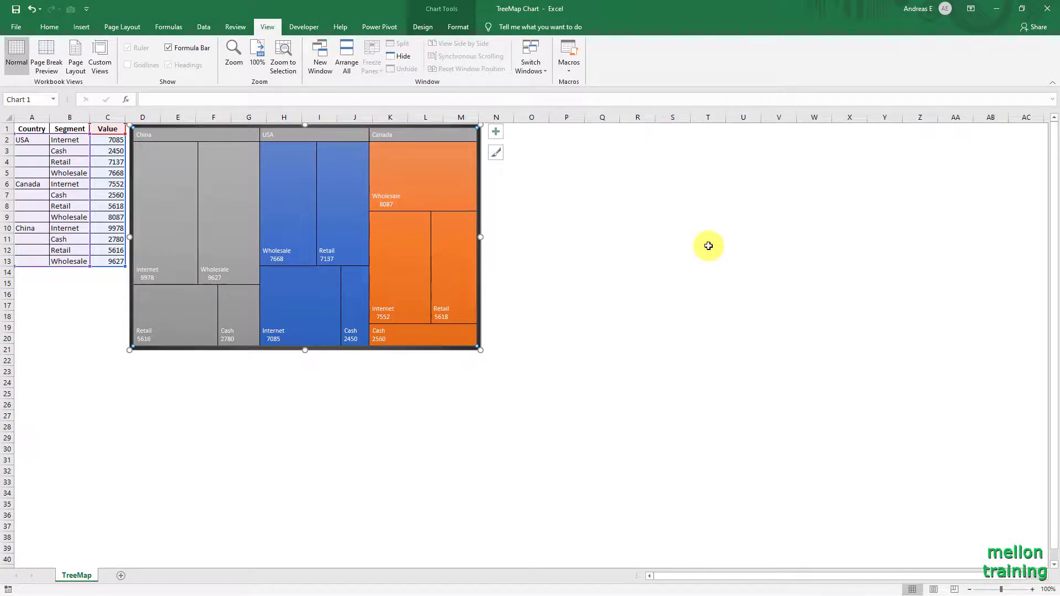
{"action": "left_click", "coordinate": [422, 29]}
{"action": "left_click", "coordinate": [455, 27]}
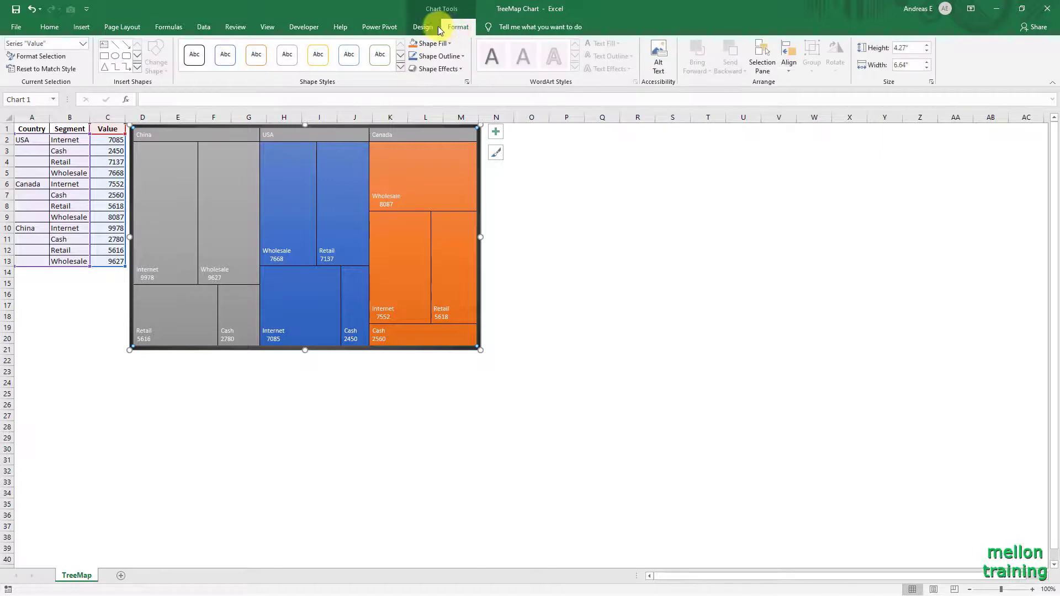
Apply the third Colorful palette (China green, USA orange, Canada yellow) and deselect the chart
{"action": "left_click", "coordinate": [415, 27]}
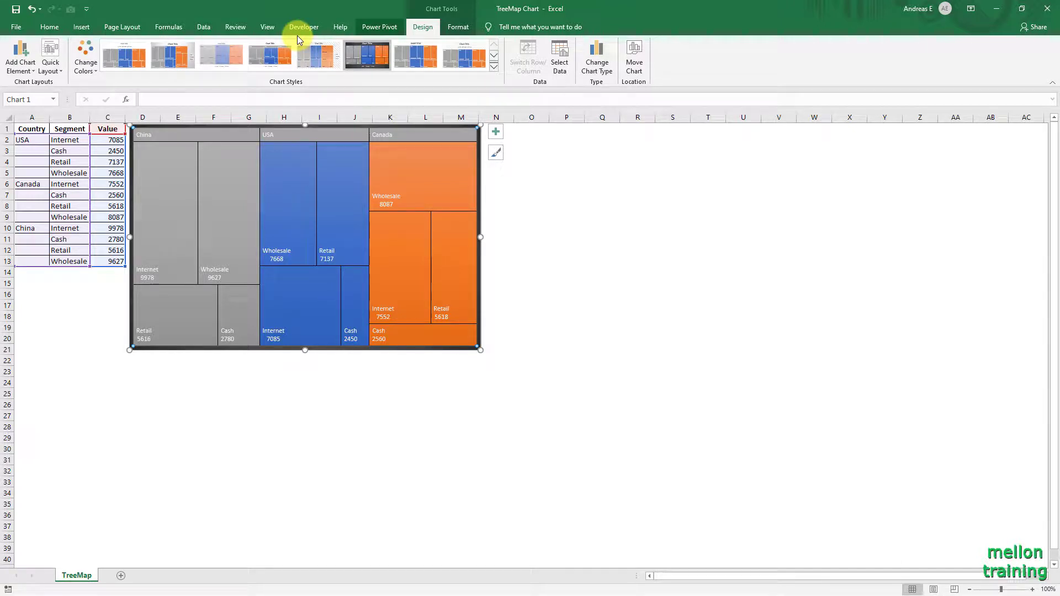
{"action": "left_click", "coordinate": [55, 69]}
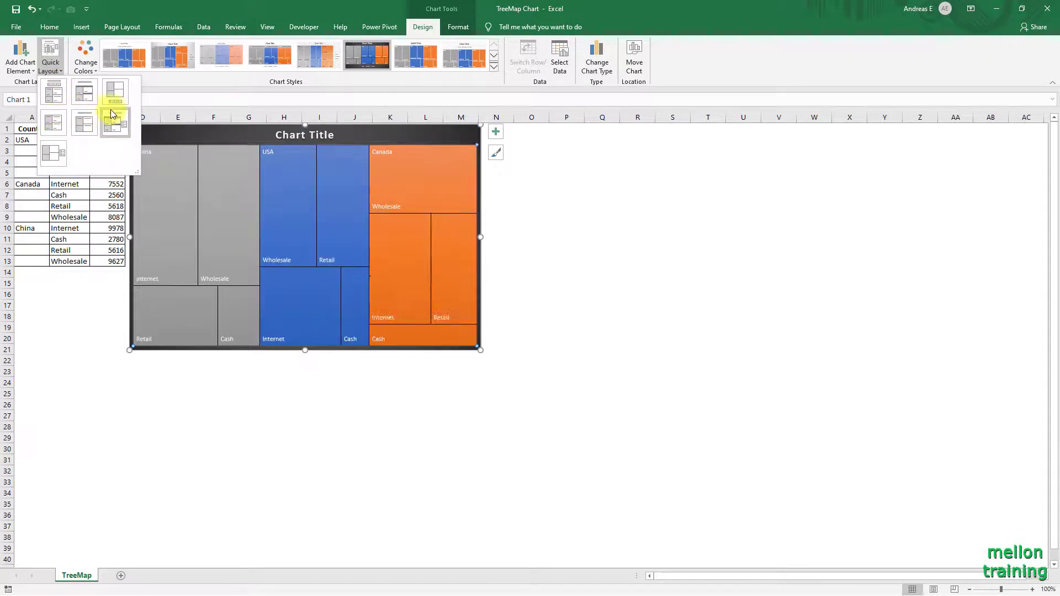
{"action": "left_click", "coordinate": [98, 71]}
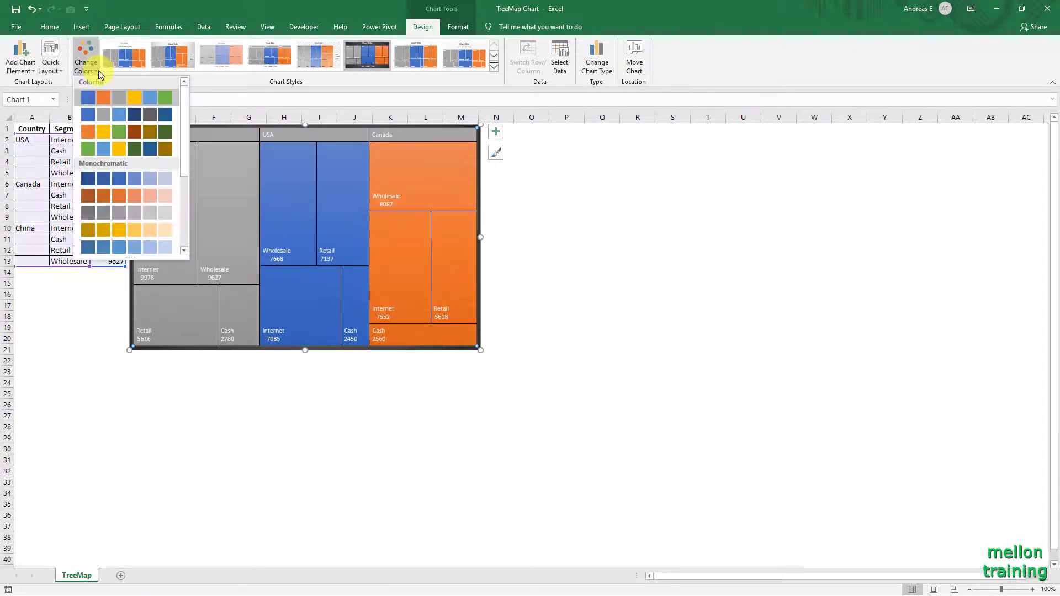
{"action": "left_click", "coordinate": [113, 132]}
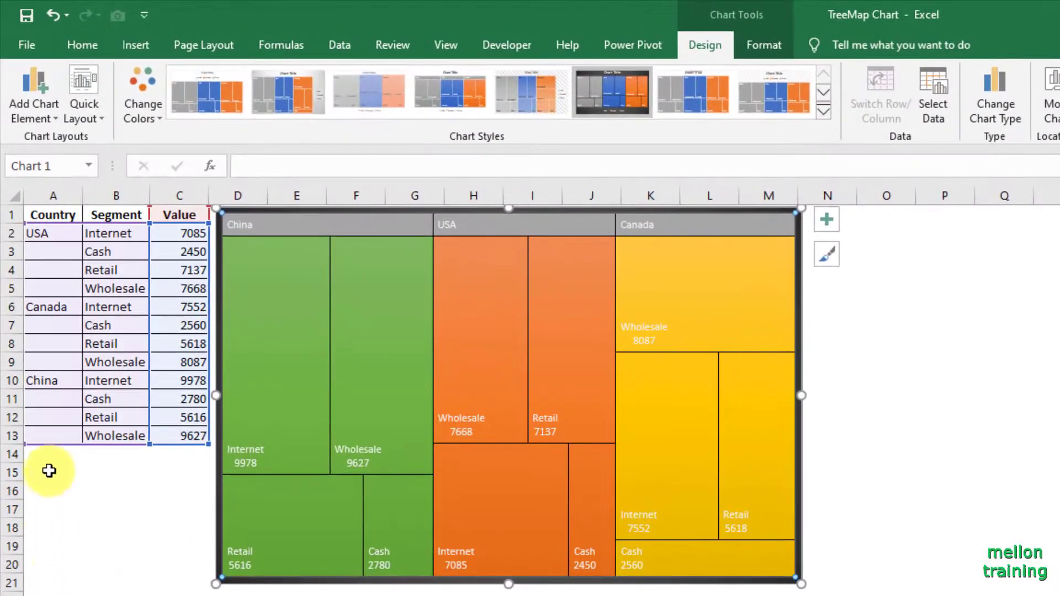
{"action": "left_click", "coordinate": [43, 458]}
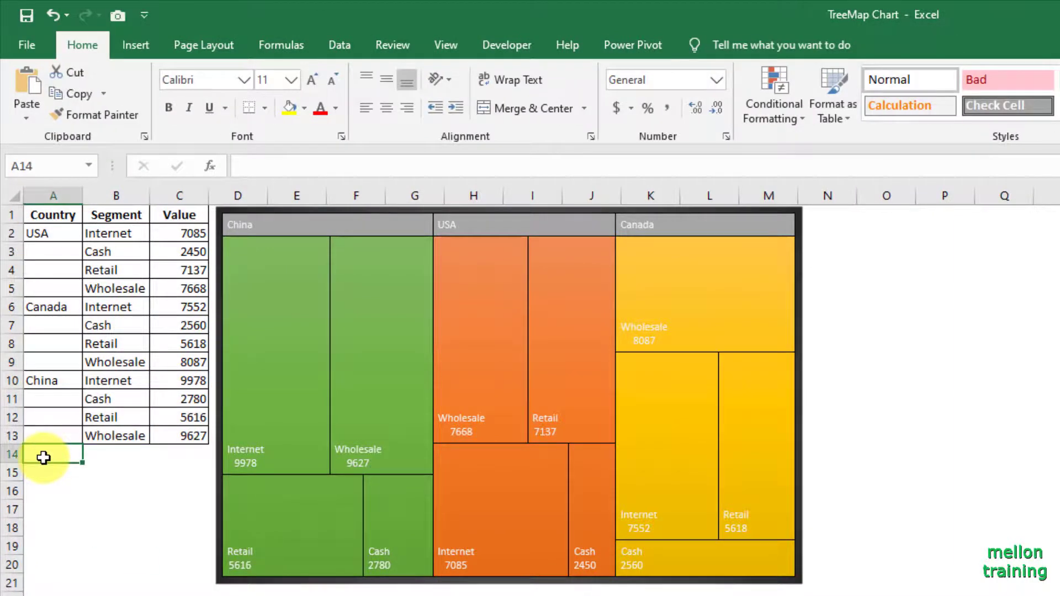